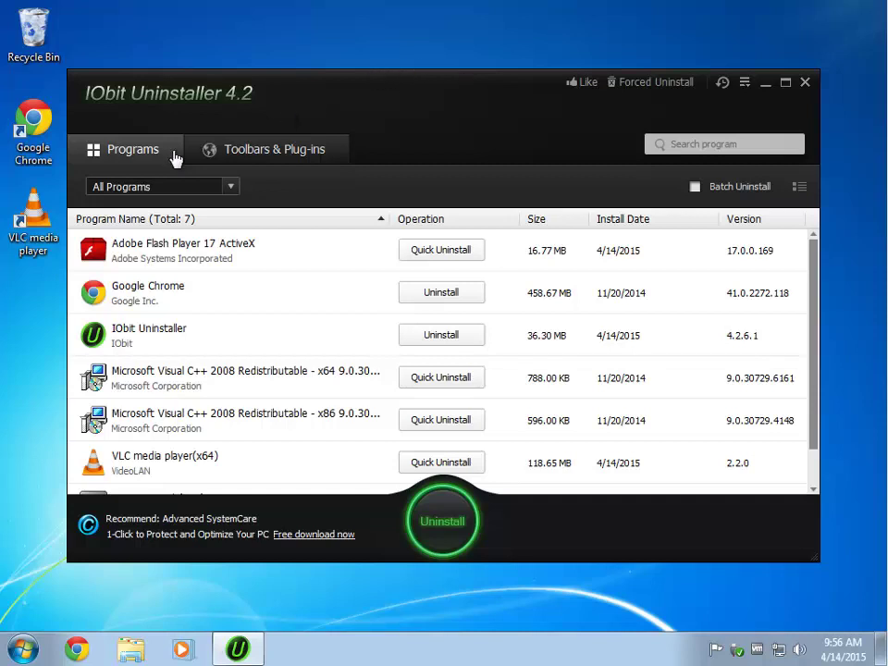
- Show the Toolbars & Plug-ins list, mark the VLC ActiveX plugin, then decline its removal
left_click(284, 153)
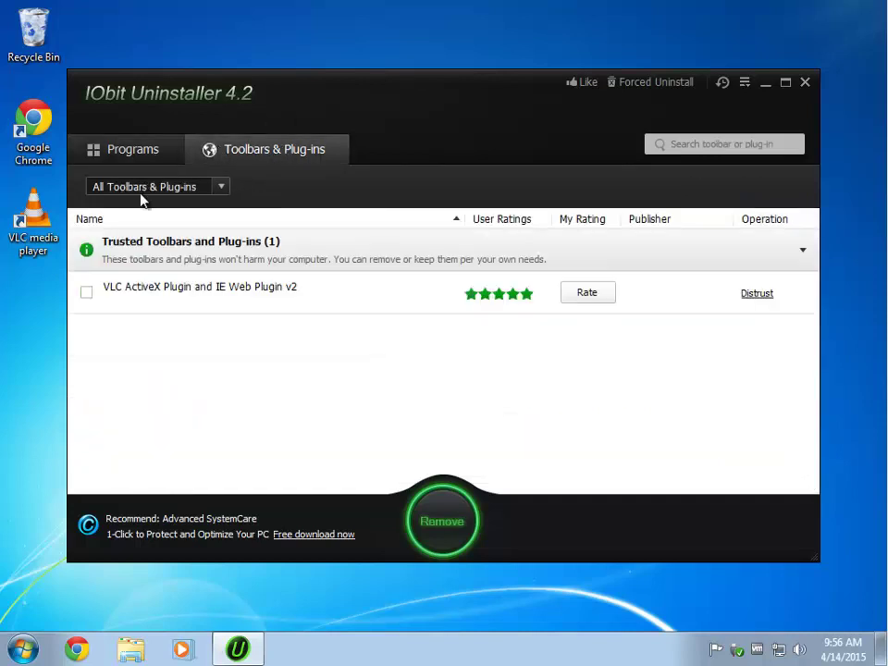
left_click(223, 190)
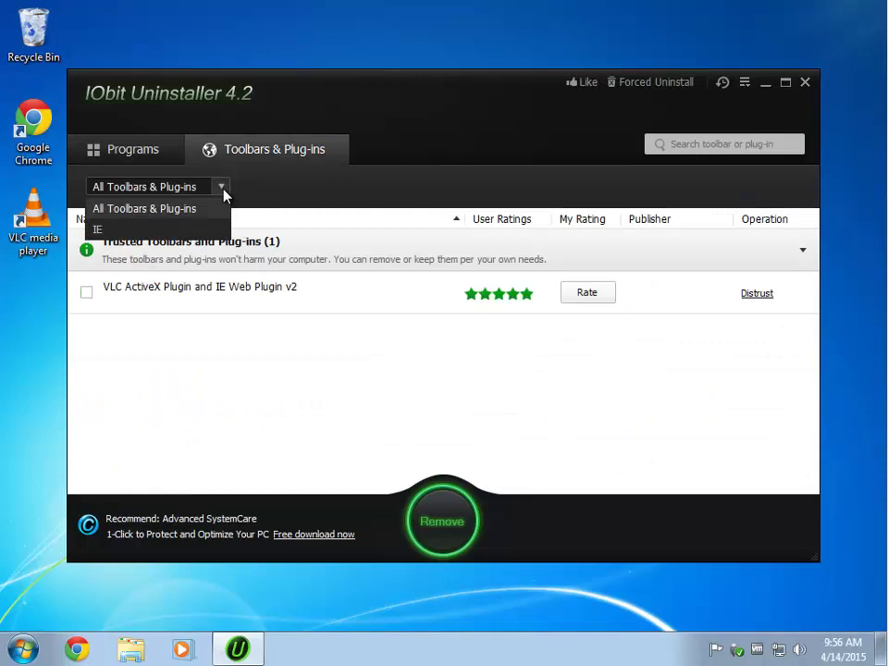
left_click(223, 189)
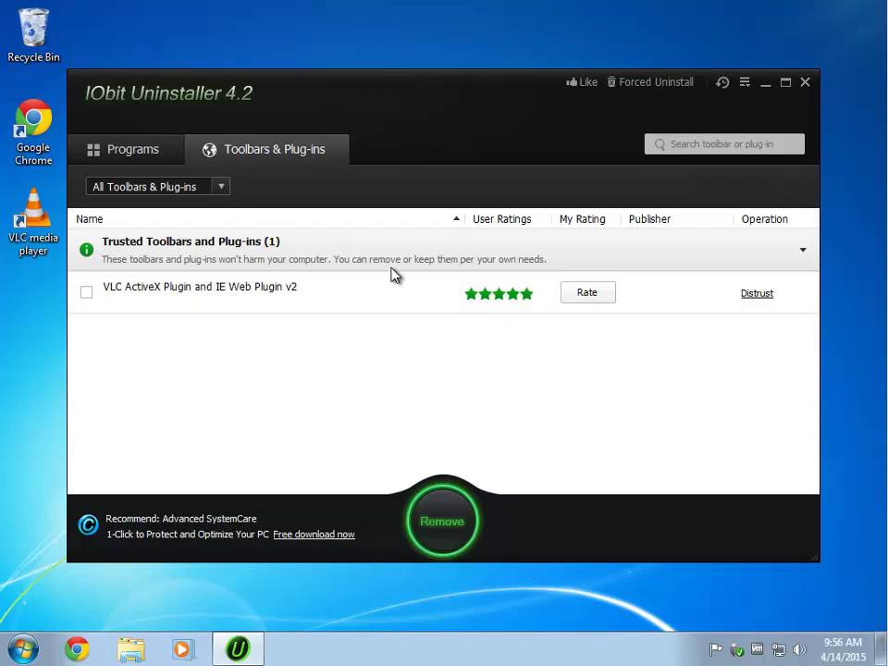
left_click(86, 292)
left_click(454, 531)
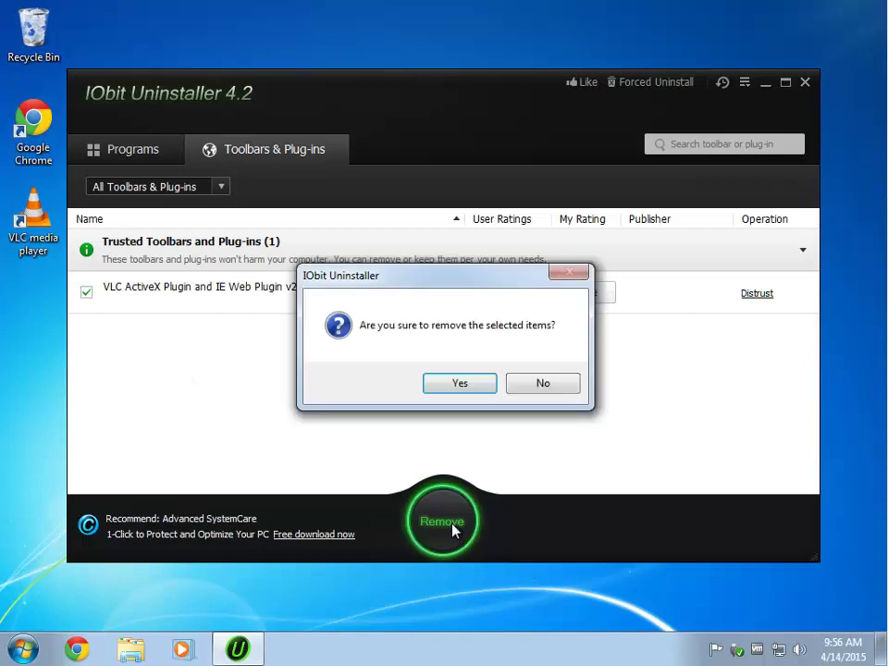
left_click(546, 383)
left_click(86, 292)
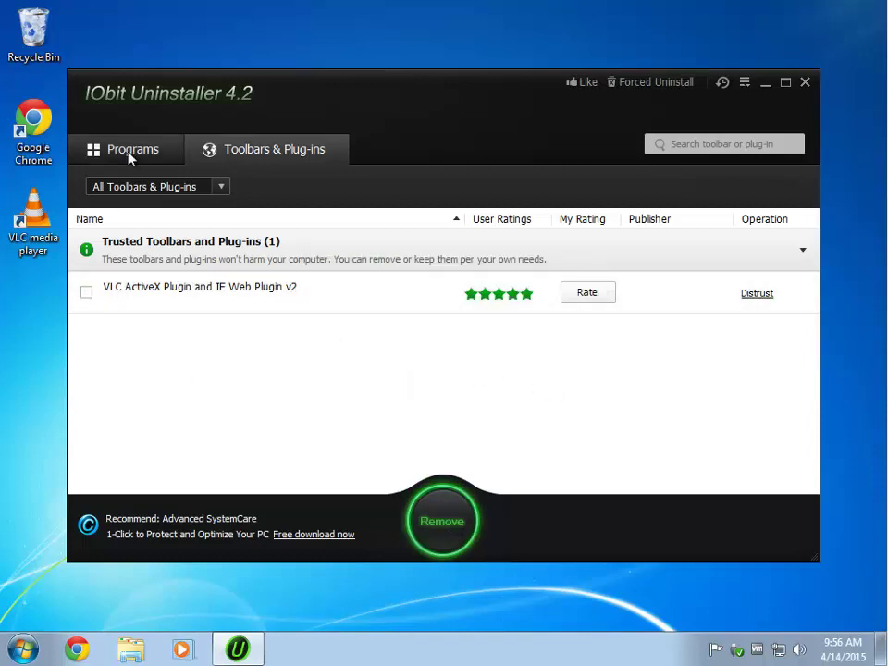
- Return to the seven-entry Programs list and turn on Batch Uninstall mode
left_click(130, 156)
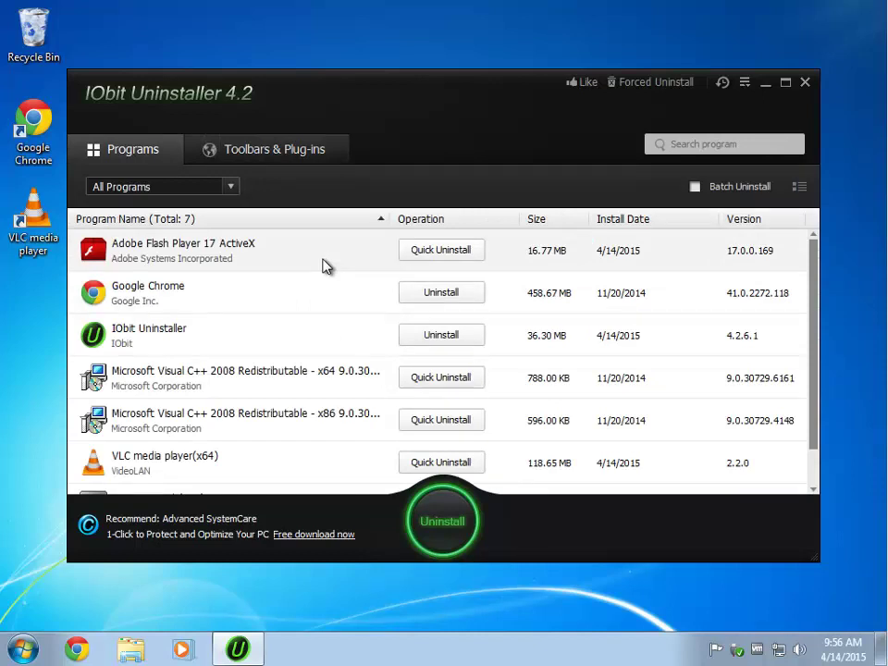
left_click(448, 251)
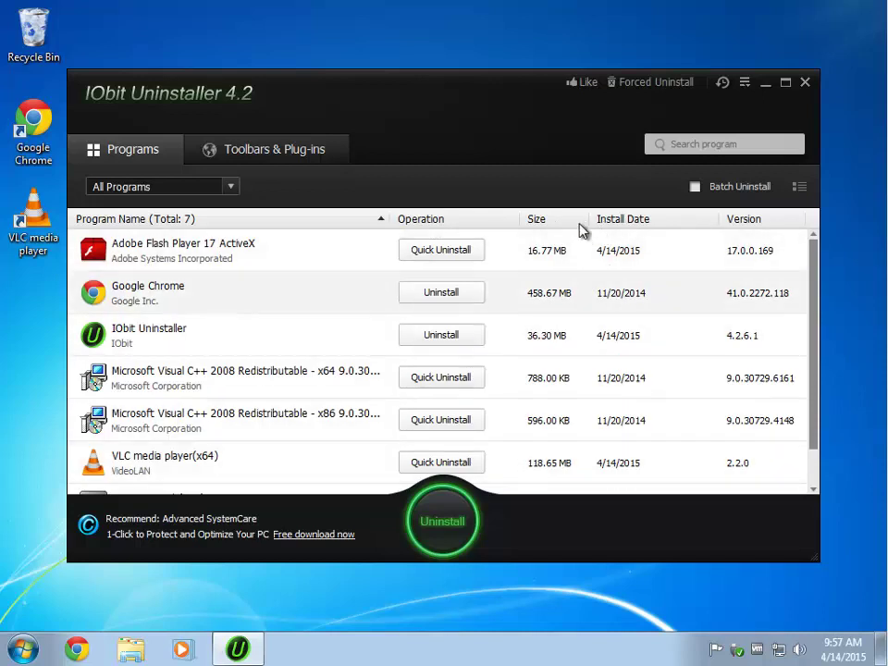
left_click(700, 146)
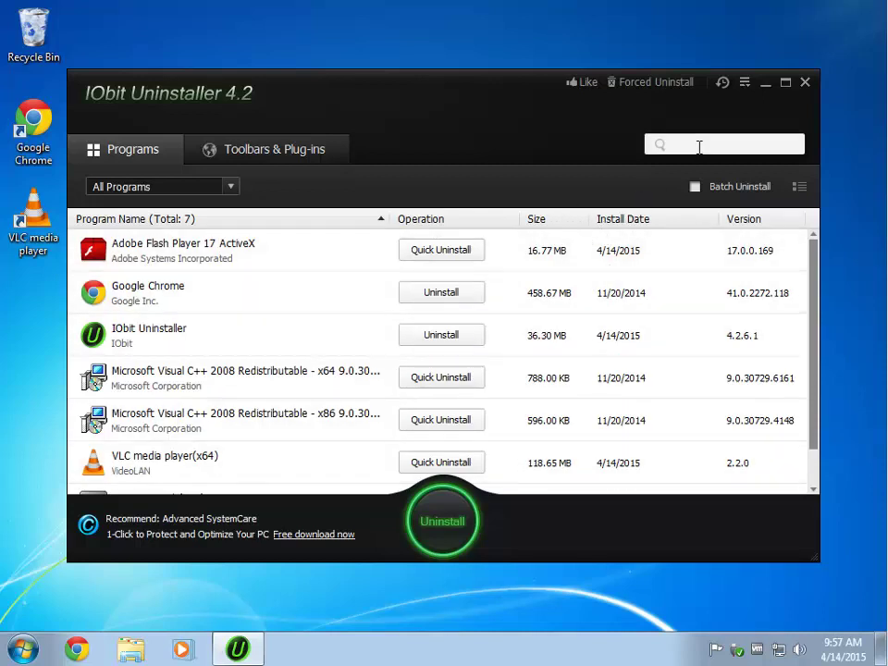
left_click(698, 190)
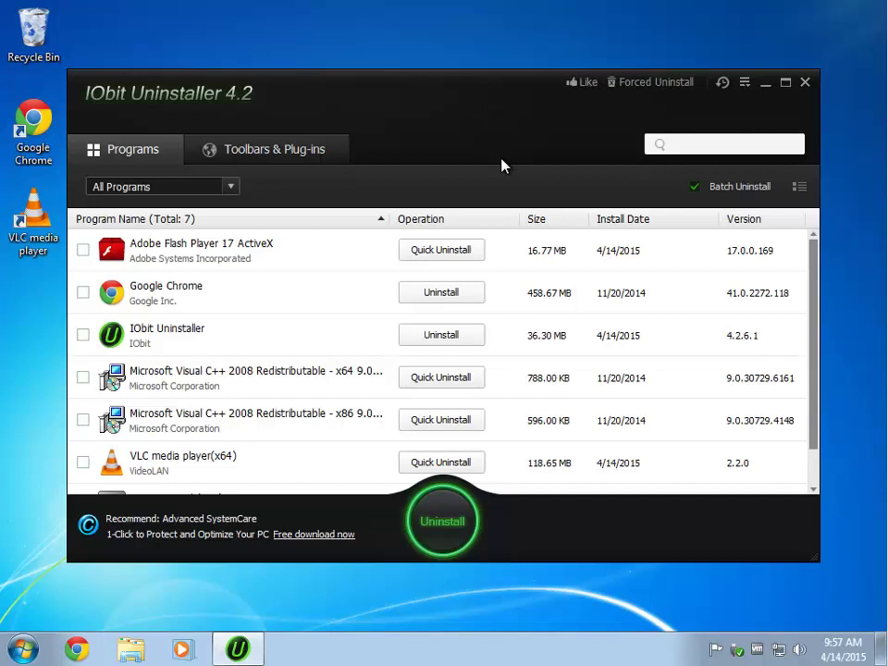
- Tick Adobe Flash Player 17 ActiveX and VLC media player(x64), leaving Google Chrome unticked
left_click(82, 250)
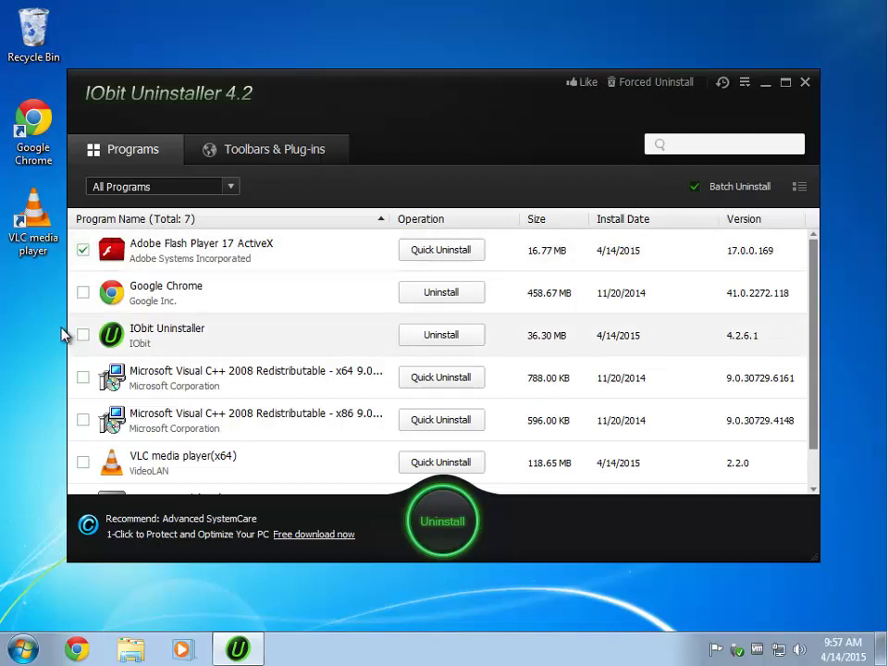
left_click(83, 463)
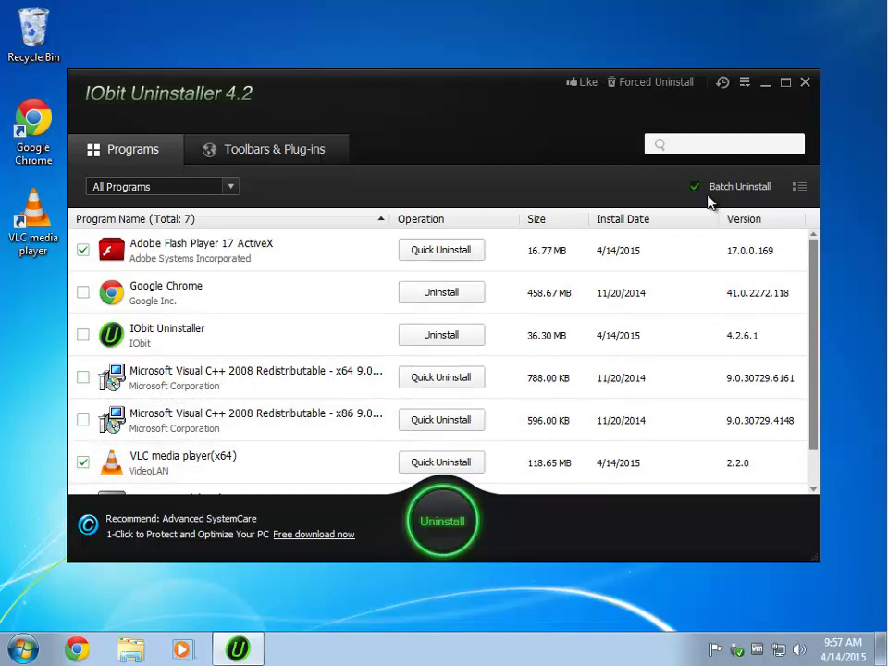
left_click(83, 294)
left_click(83, 294)
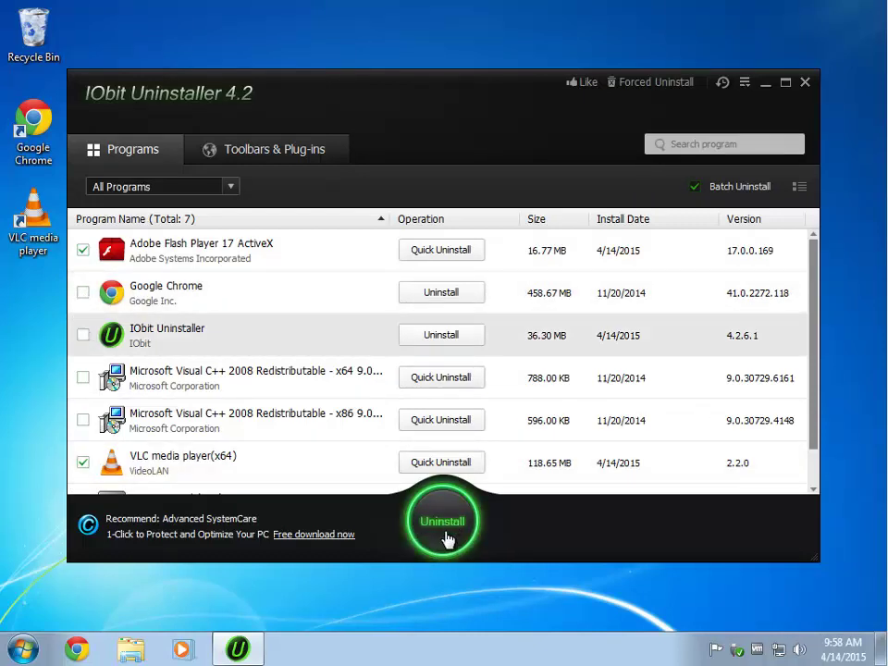
- Start uninstalling both, ticking Never show this notification before confirming
left_click(444, 537)
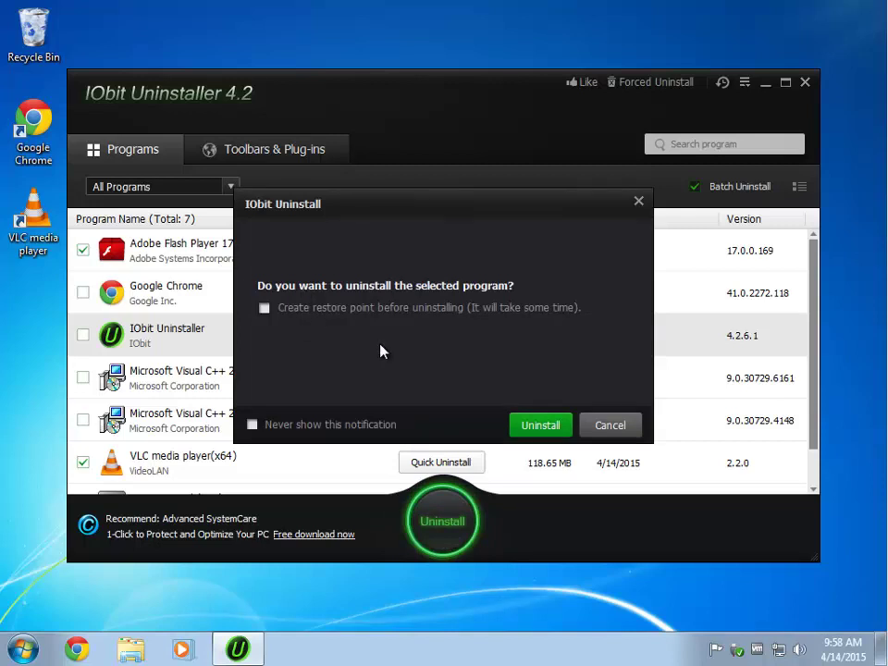
left_click(275, 427)
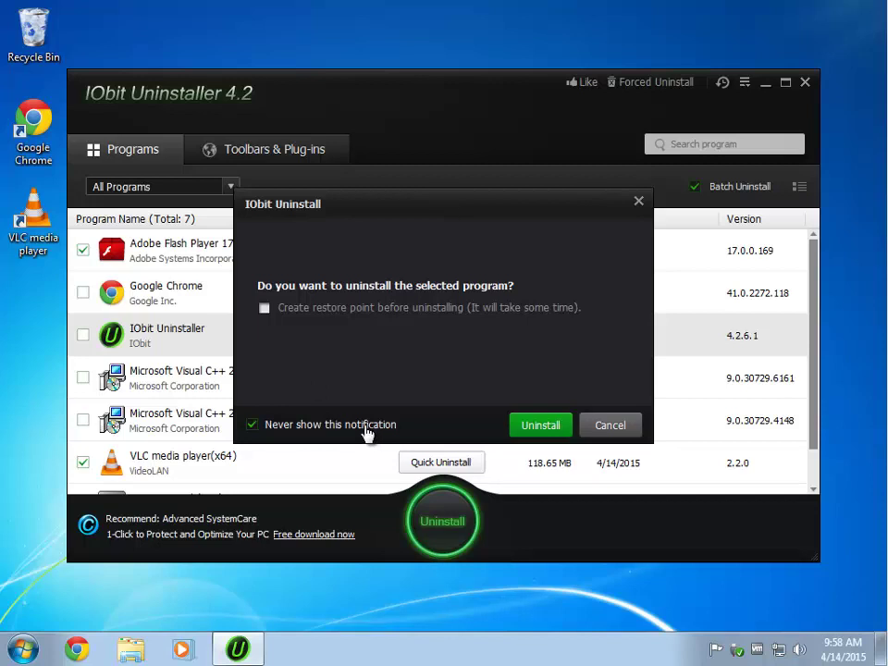
left_click(401, 307)
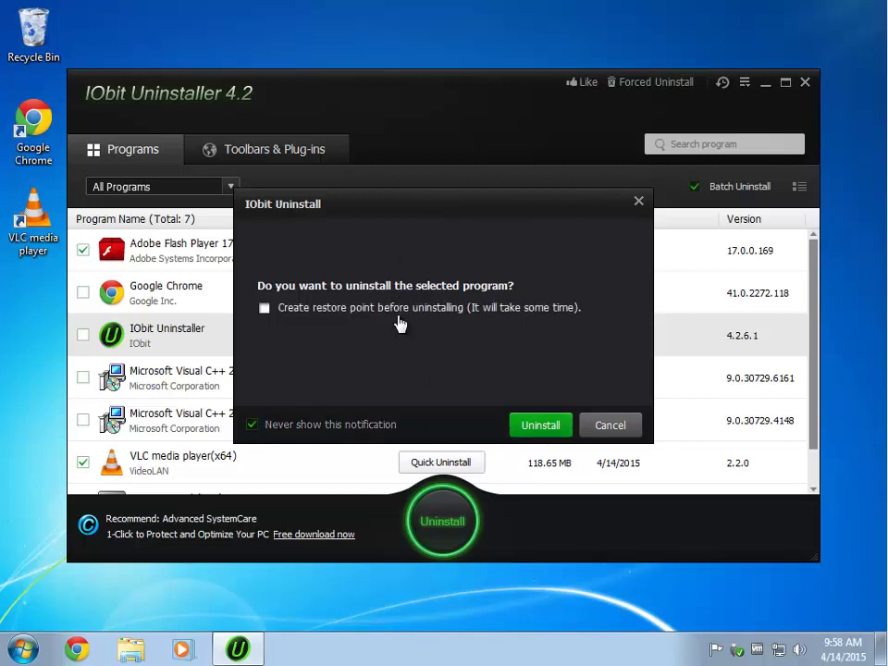
- Uninstall Adobe Flash Player and VLC, then run Powerful Scan for their leftovers
left_click(530, 428)
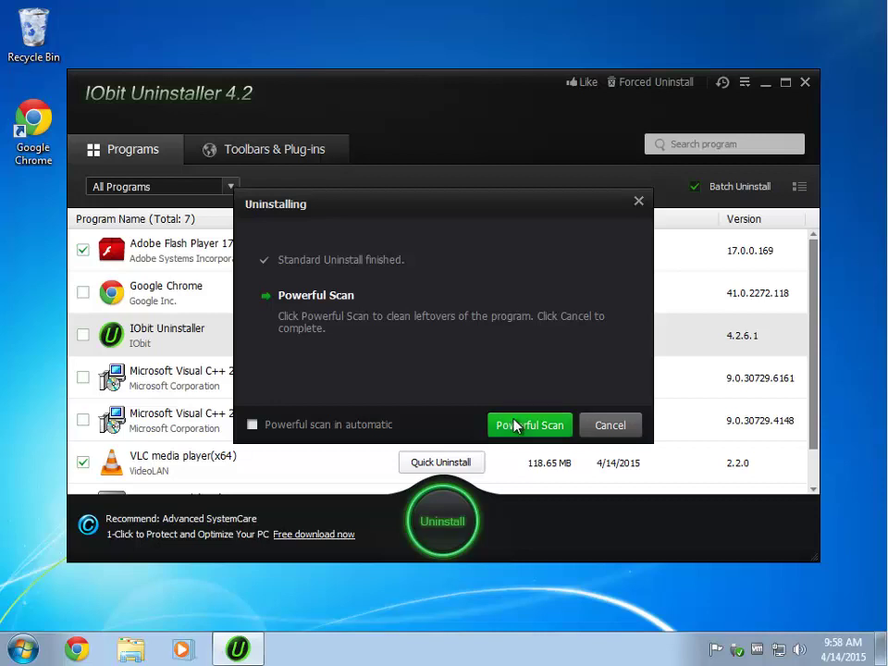
left_click(516, 424)
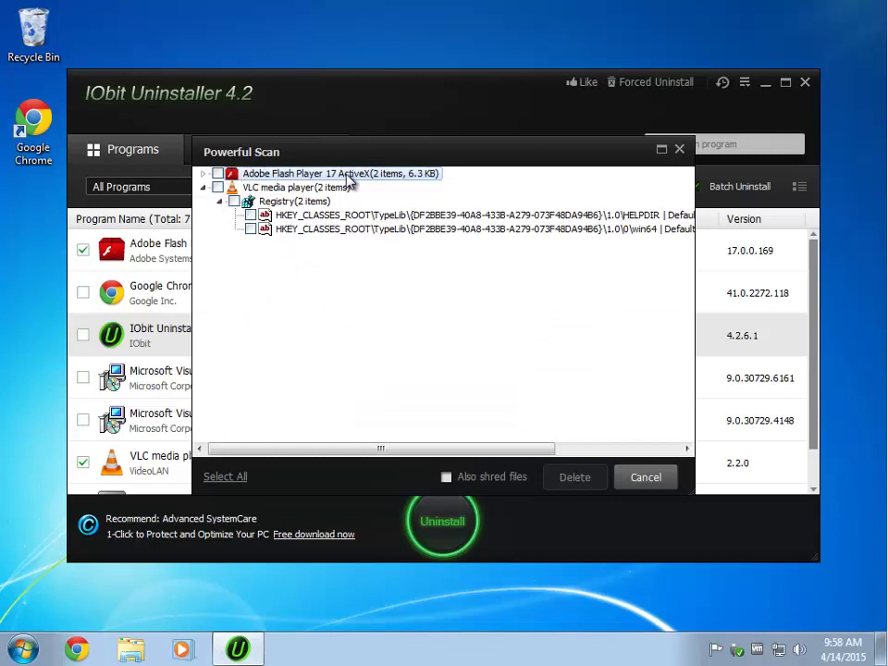
- Inspect the Flash and VLC leftover trees and tick both programs' leftovers
left_click(203, 174)
left_click(220, 188)
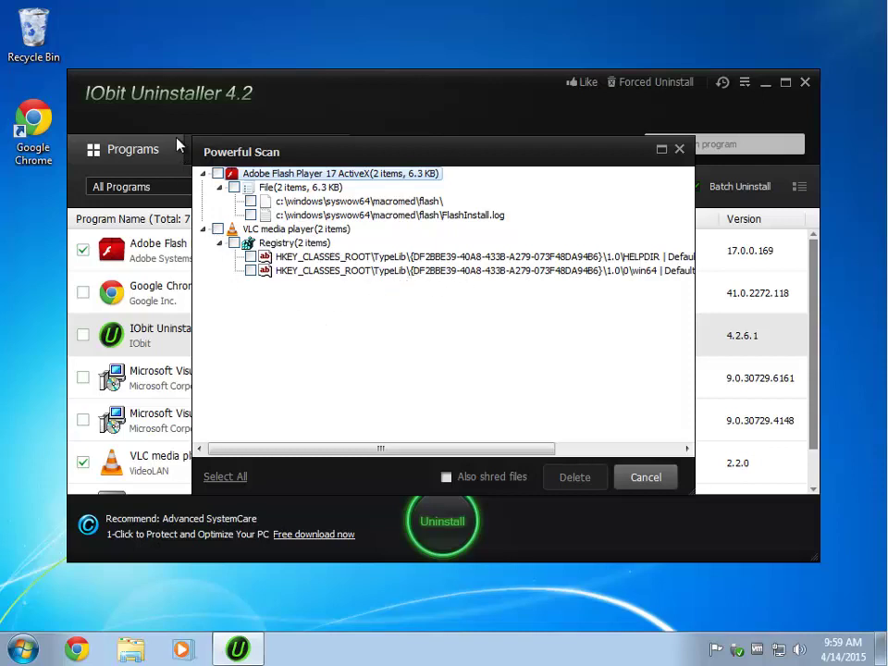
left_click(219, 187)
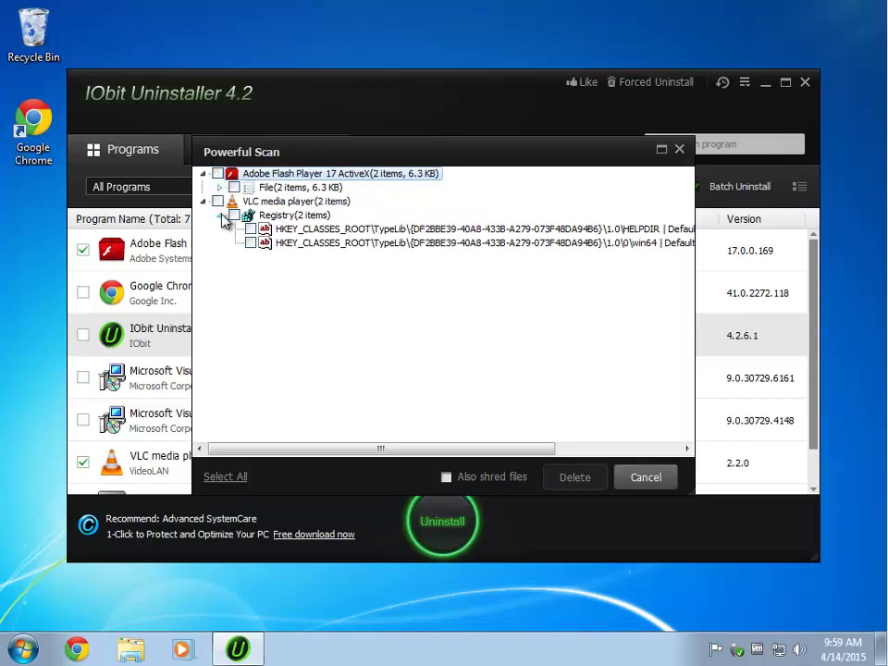
left_click(220, 215)
left_click(218, 174)
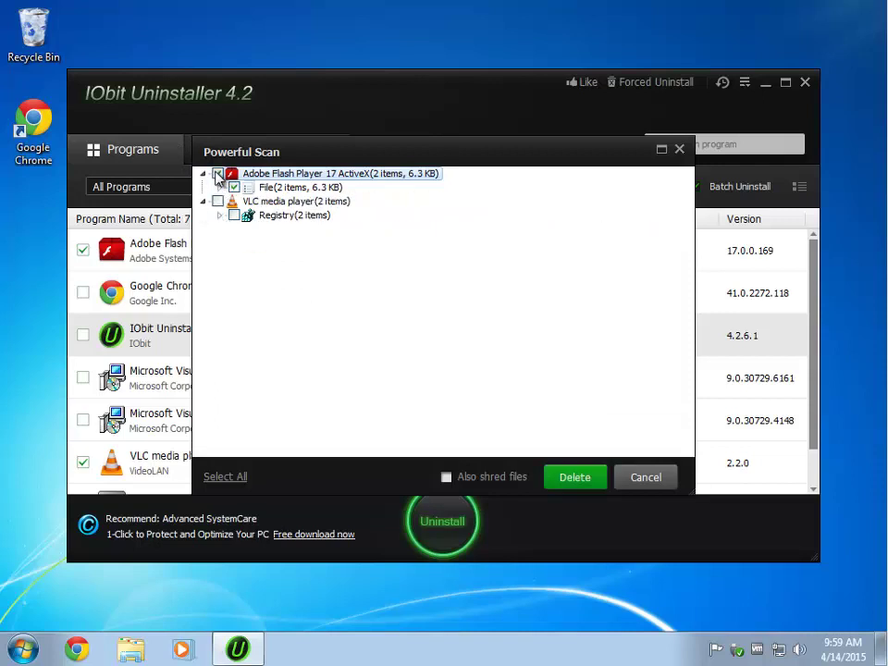
left_click(217, 201)
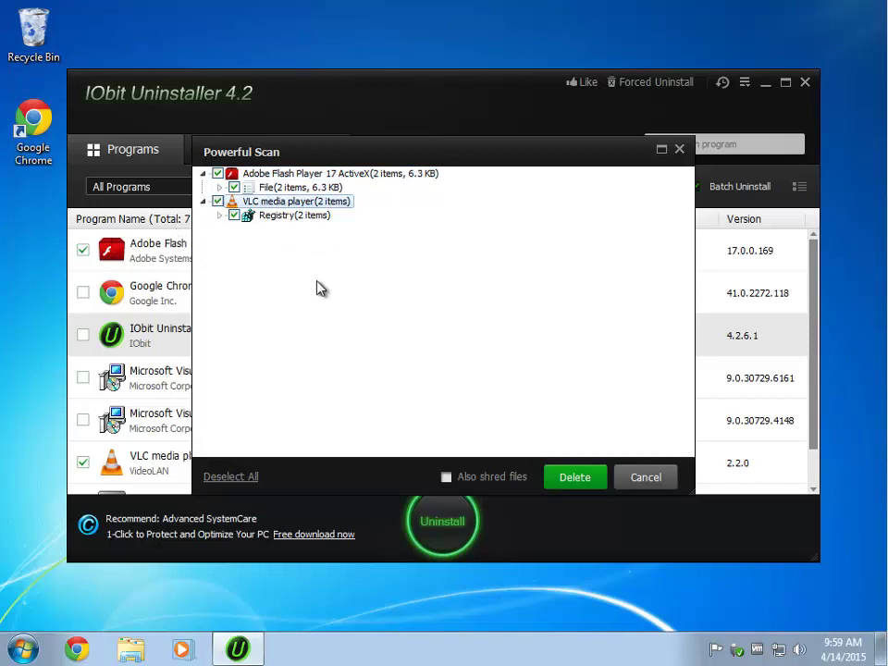
- Select all leftover items and delete them, confirming with Yes
left_click(234, 477)
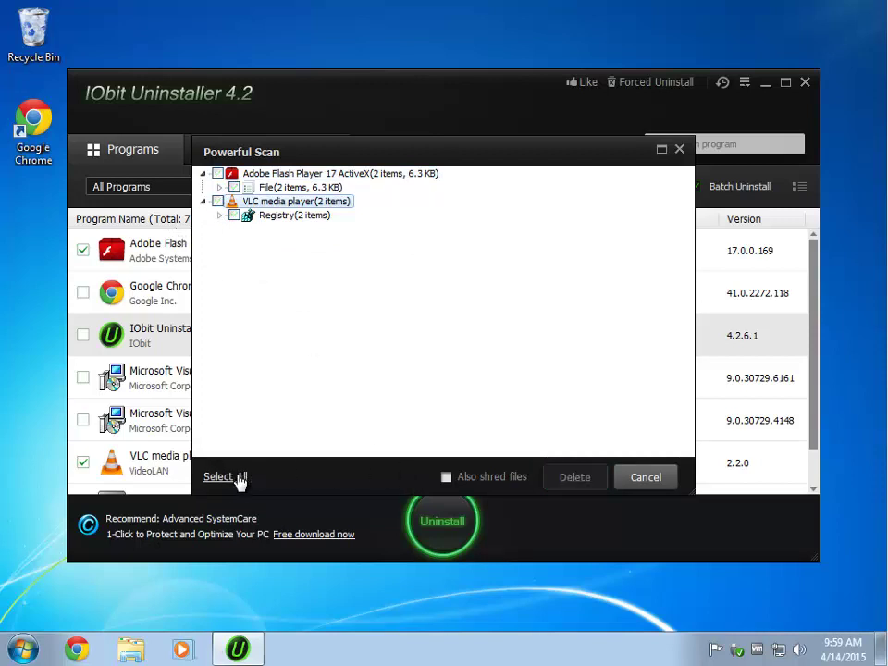
left_click(230, 479)
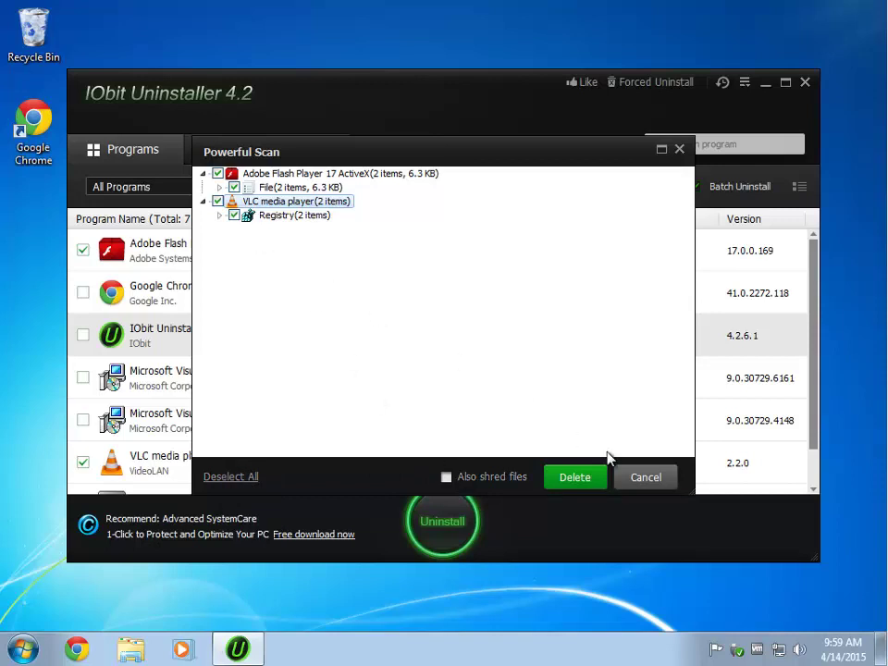
left_click(583, 477)
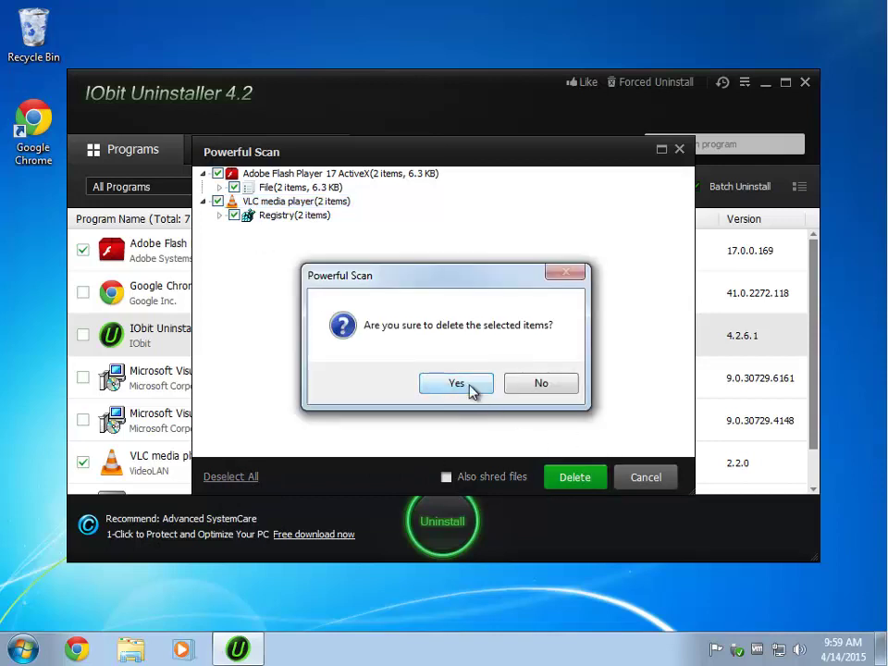
left_click(470, 387)
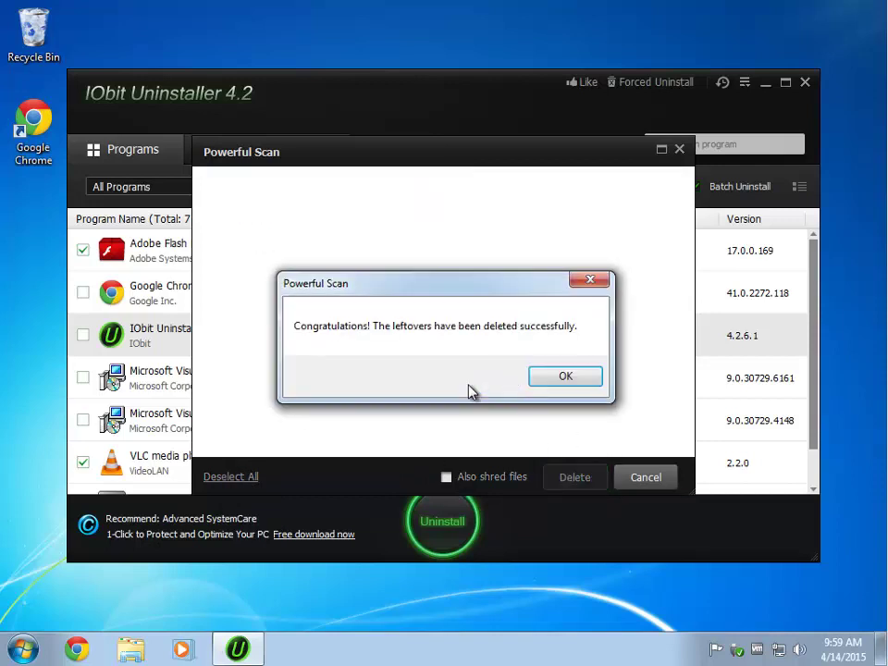
- Dismiss the cleanup success message, then open and close the File Shredder tool
left_click(562, 378)
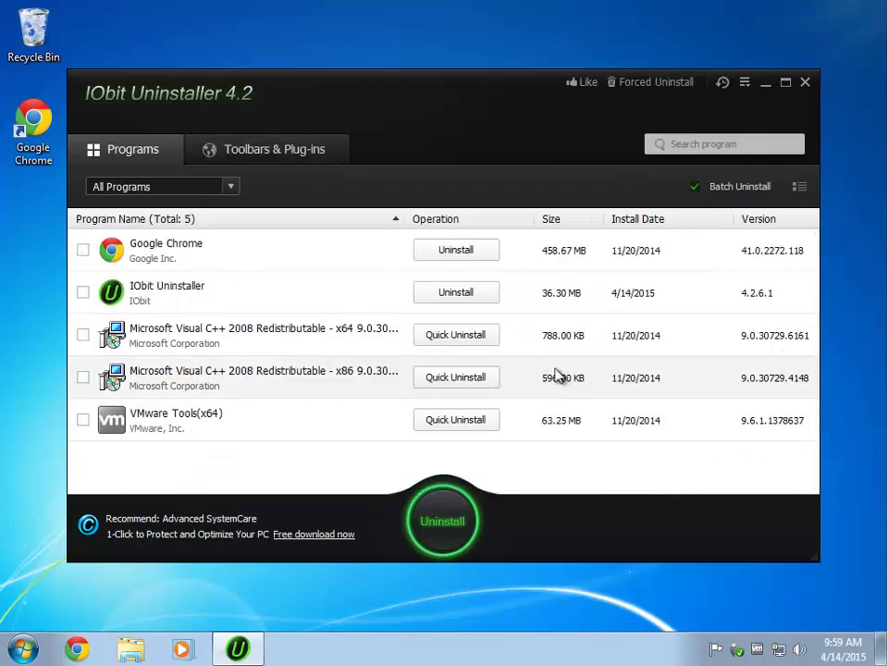
left_click(745, 85)
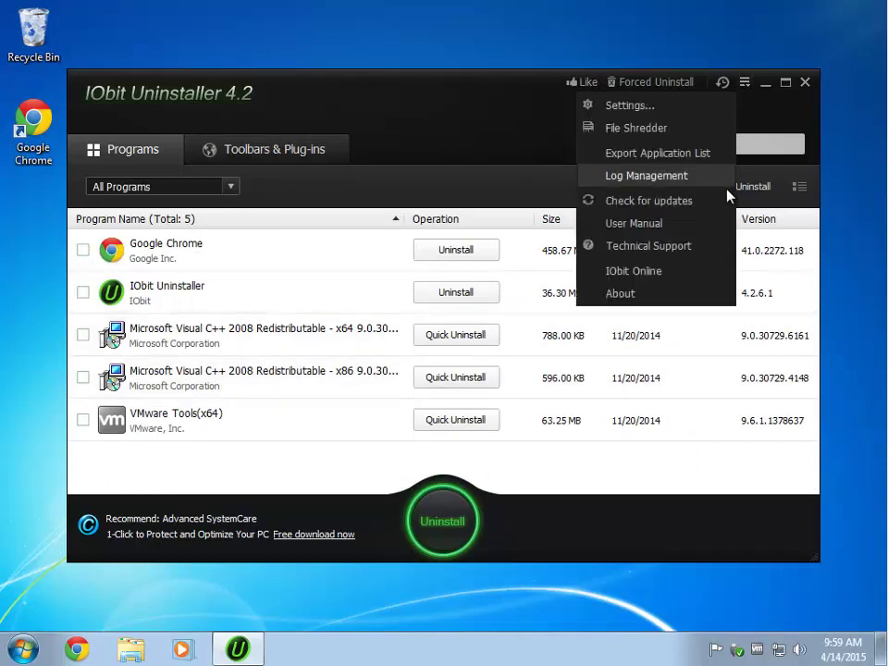
left_click(639, 131)
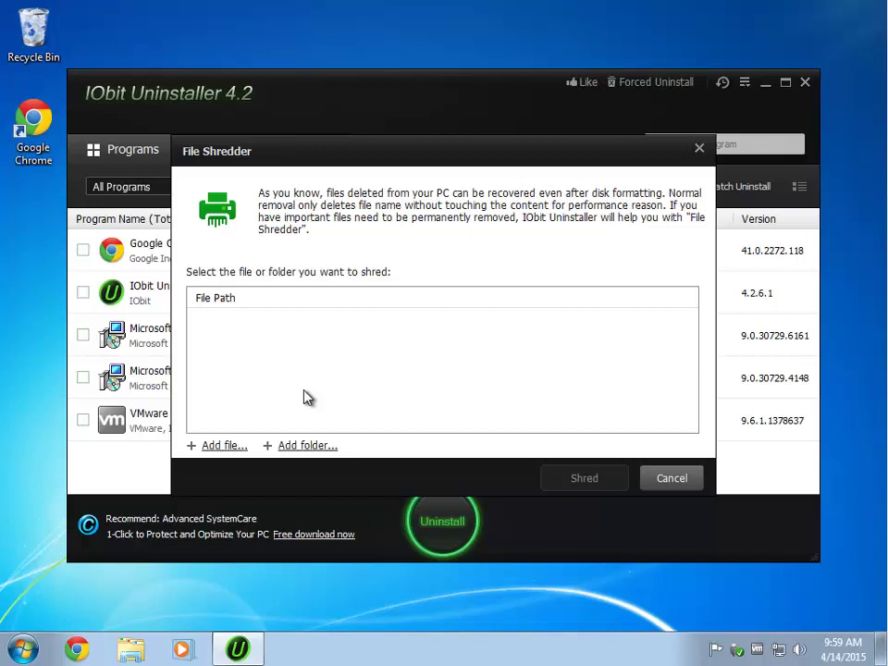
left_click(699, 148)
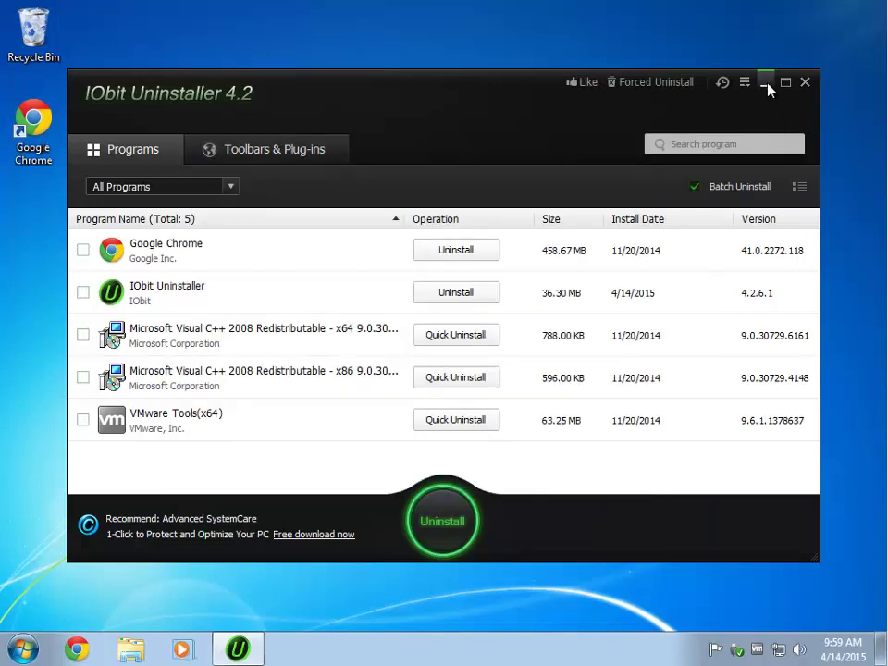
left_click(745, 83)
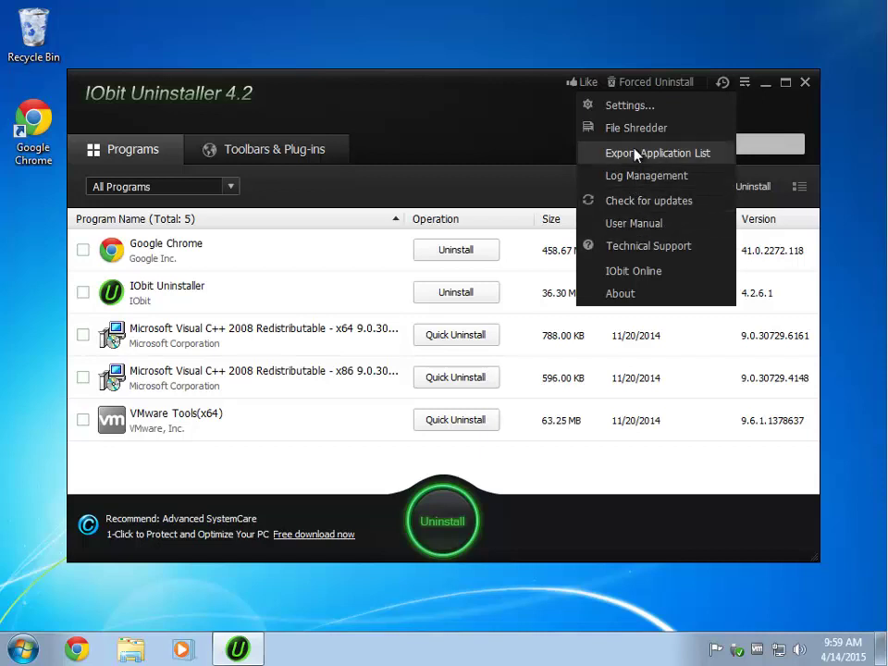
left_click(467, 130)
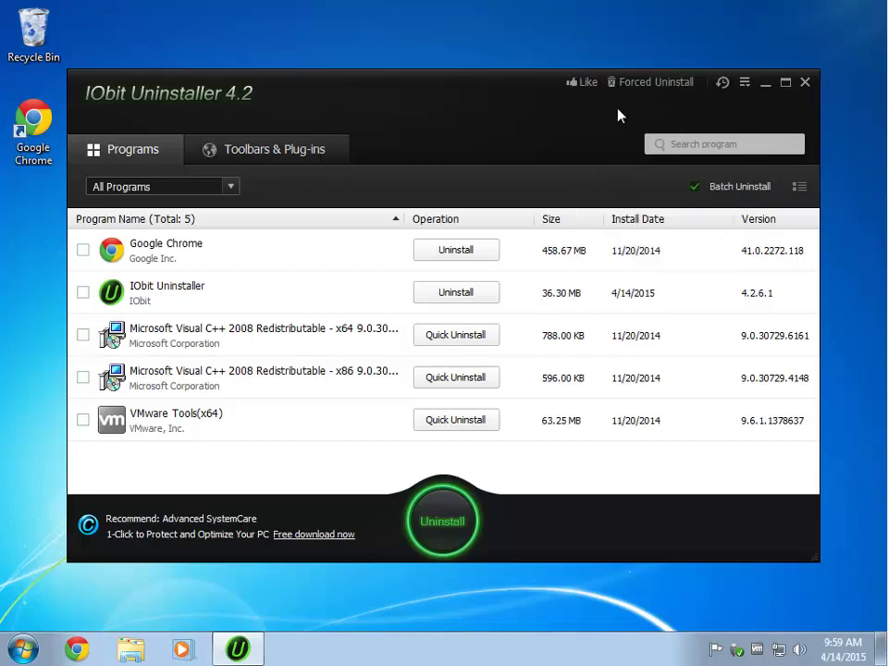